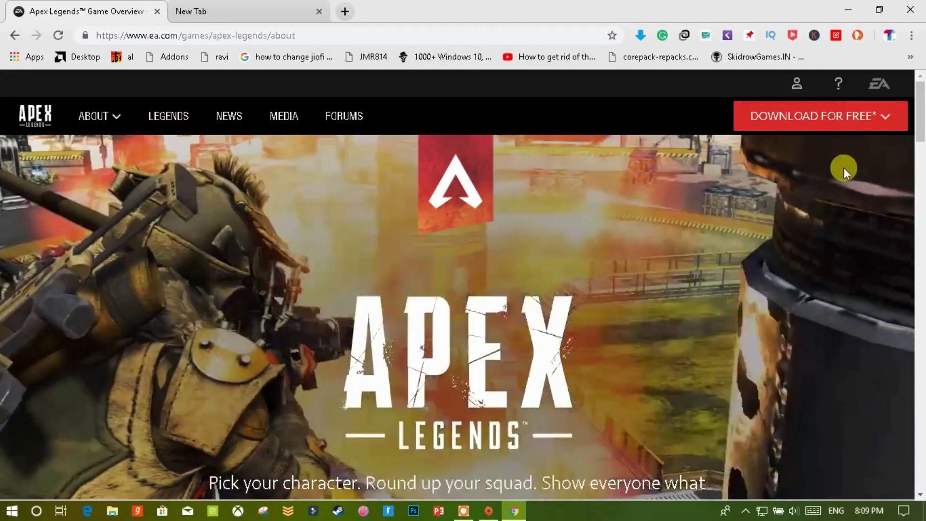
- Choose the free Origin on PC download on the Apex Legends website
{"action": "mouse_move", "coordinate": [849, 116]}
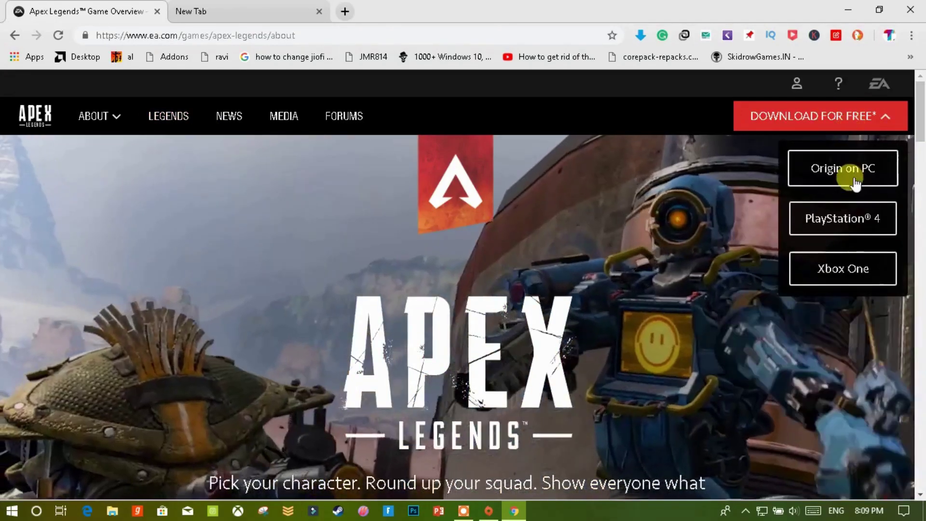
{"action": "left_click", "coordinate": [850, 175]}
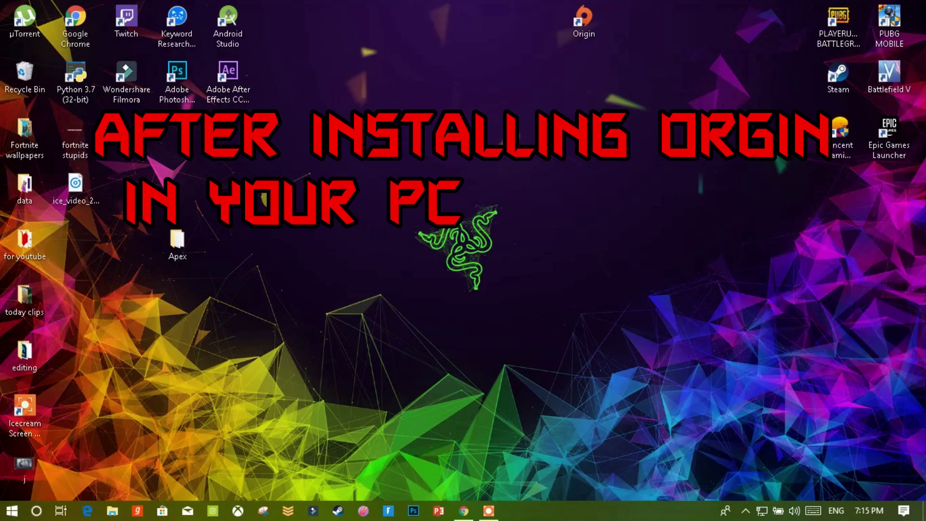
- Open the Apex folder on the desktop, examine the game files inside it, and close the window
{"action": "right_click", "coordinate": [279, 177]}
{"action": "left_click", "coordinate": [305, 234]}
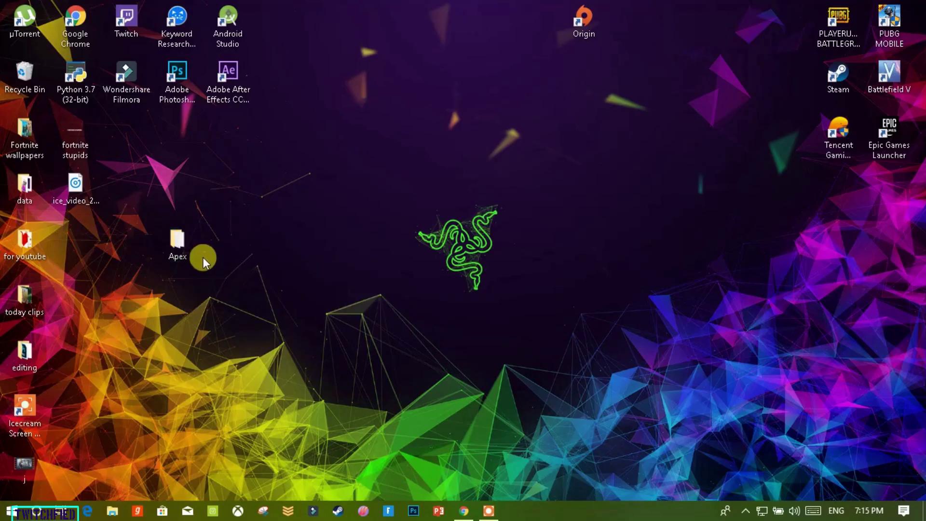
{"action": "double_click", "coordinate": [199, 254]}
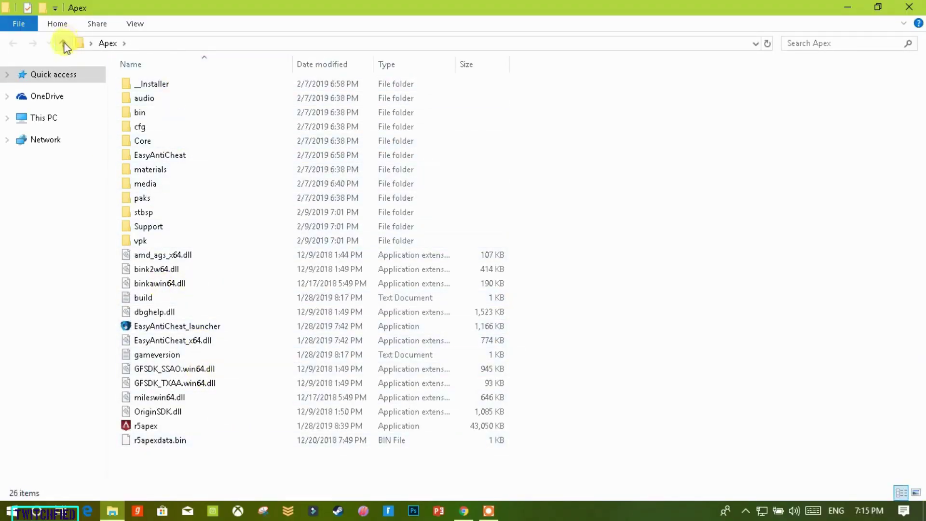
{"action": "left_click", "coordinate": [909, 7]}
{"action": "right_click", "coordinate": [274, 169]}
{"action": "left_click", "coordinate": [299, 227]}
{"action": "right_click", "coordinate": [260, 165]}
{"action": "left_click", "coordinate": [290, 226]}
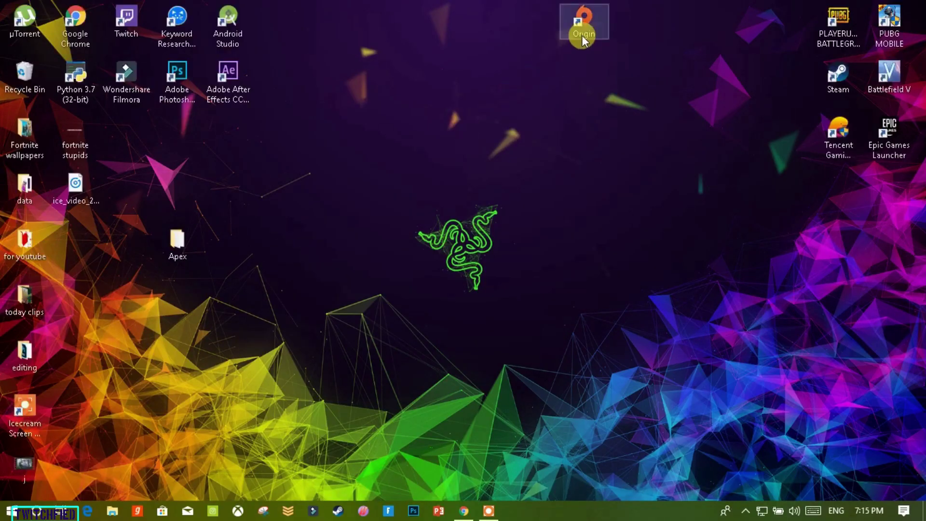
- Launch Origin from the desktop and continue past the Windows compatibility mode notice
{"action": "double_click", "coordinate": [591, 25]}
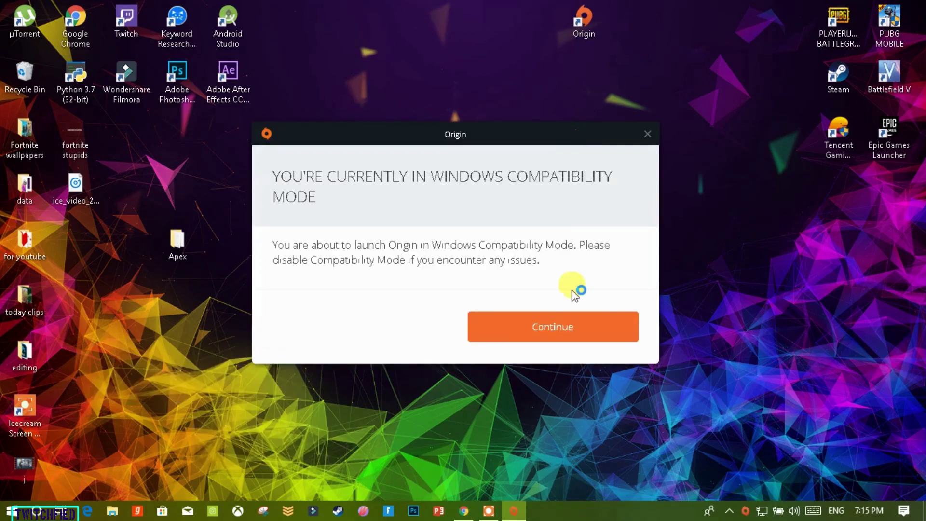
{"action": "left_click", "coordinate": [563, 326]}
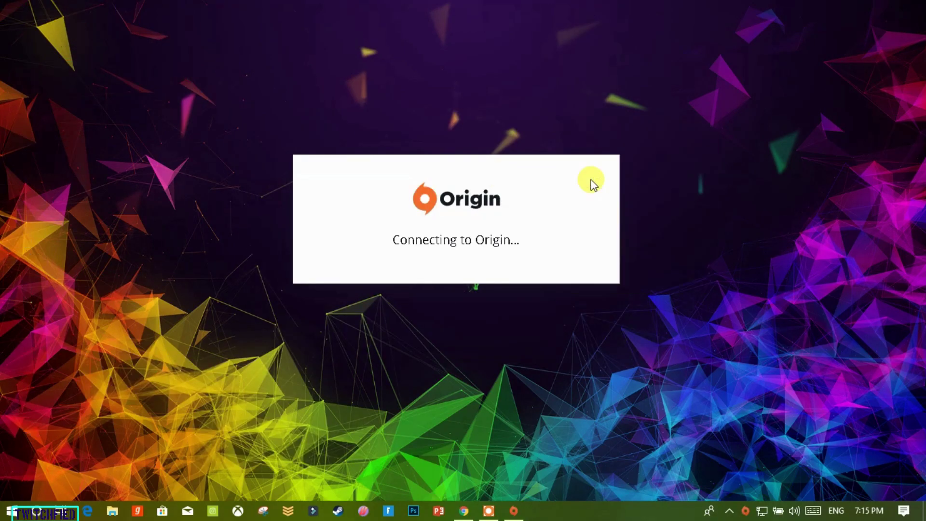
{"action": "right_click", "coordinate": [562, 142]}
{"action": "left_click", "coordinate": [570, 198]}
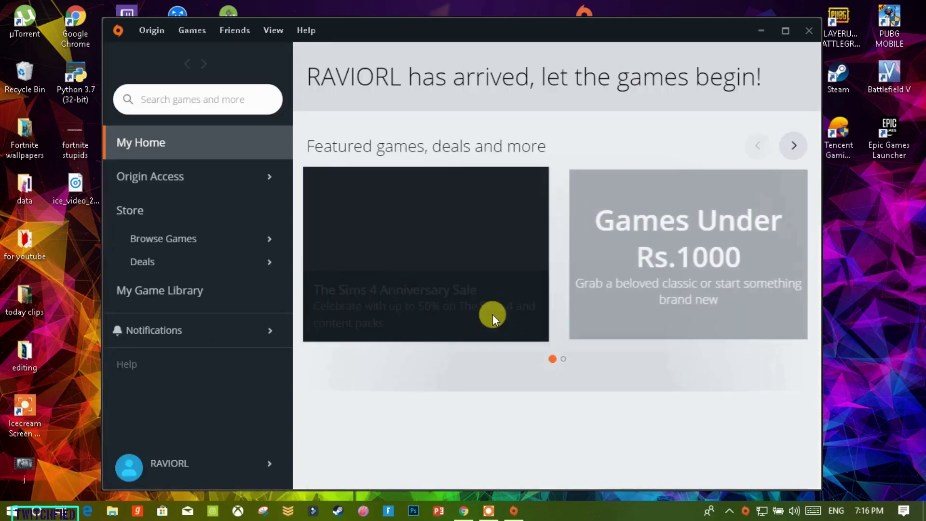
- Browse all PC games in the Origin store and open the Apex Legends page
{"action": "mouse_move", "coordinate": [175, 237]}
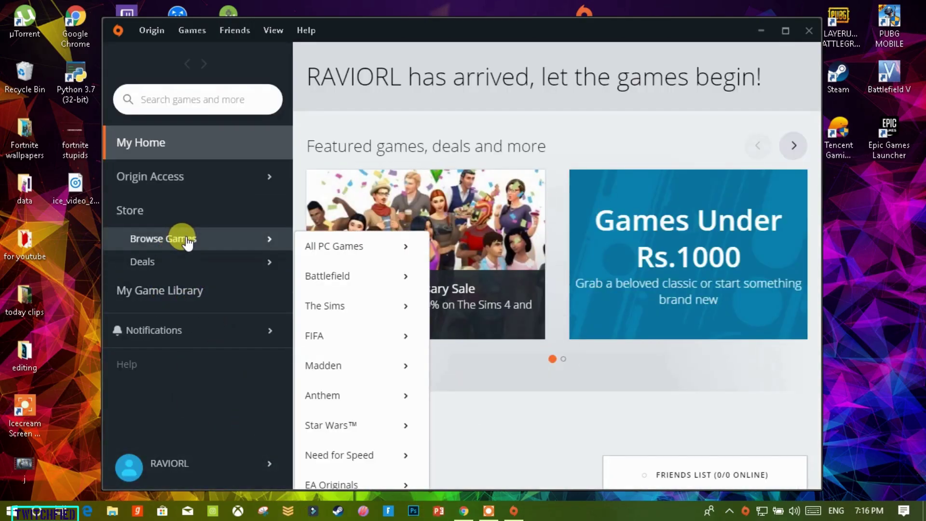
{"action": "left_click", "coordinate": [341, 245]}
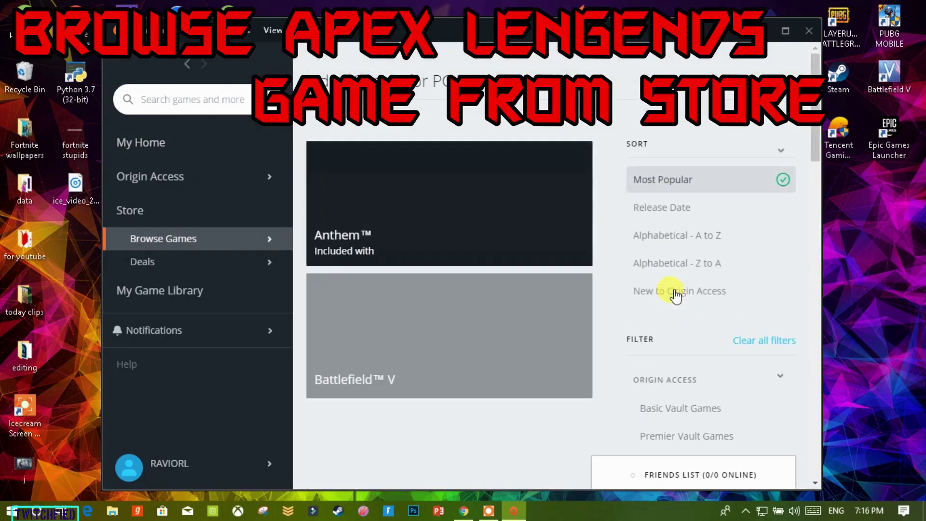
{"action": "scroll", "coordinate": [603, 302], "scroll_direction": "down", "scroll_amount": 9}
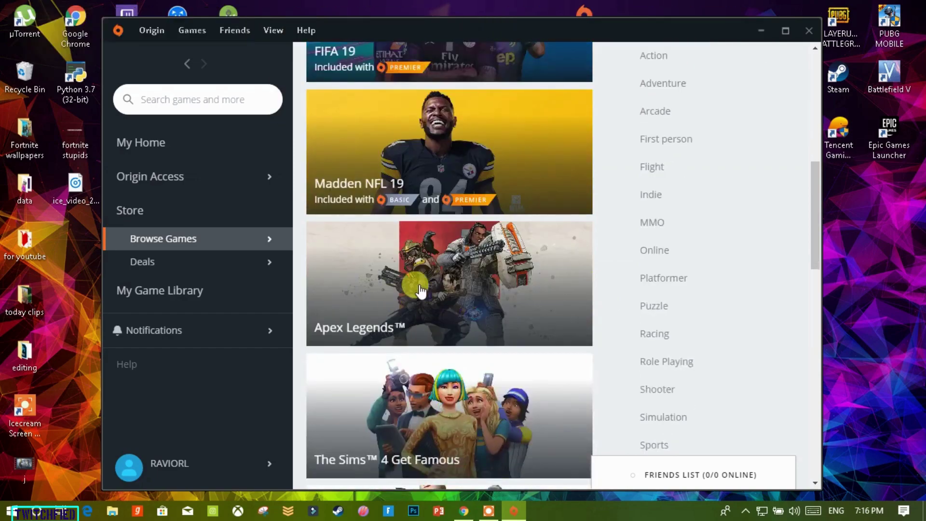
{"action": "left_click", "coordinate": [403, 297]}
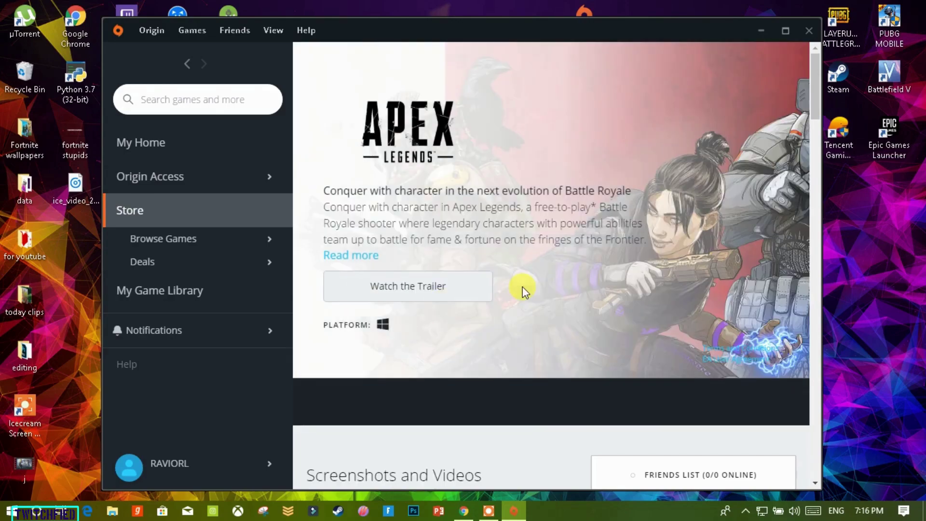
{"action": "scroll", "coordinate": [524, 290], "scroll_direction": "down", "scroll_amount": 3}
{"action": "scroll", "coordinate": [528, 280], "scroll_direction": "up", "scroll_amount": 4}
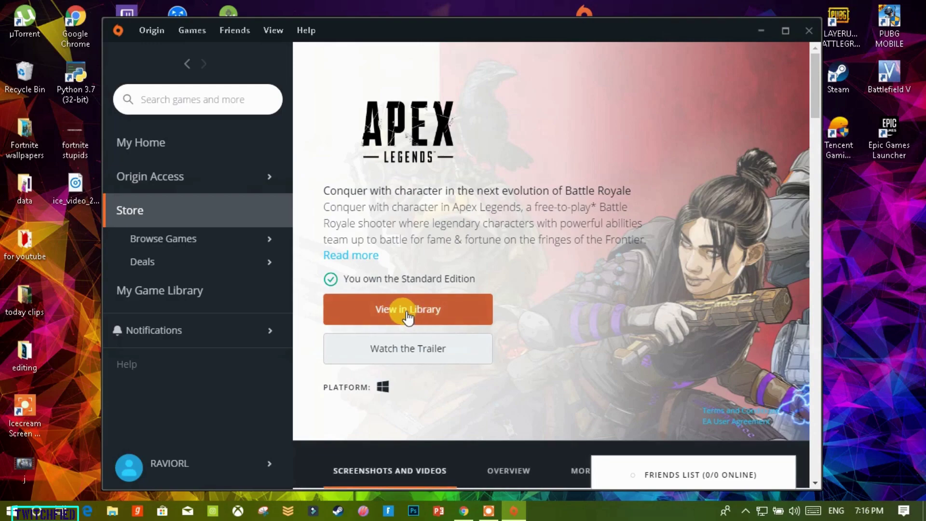
- Start downloading Apex Legends from the game library in English US, keeping the default install location and accepting the license agreements
{"action": "left_click", "coordinate": [175, 293]}
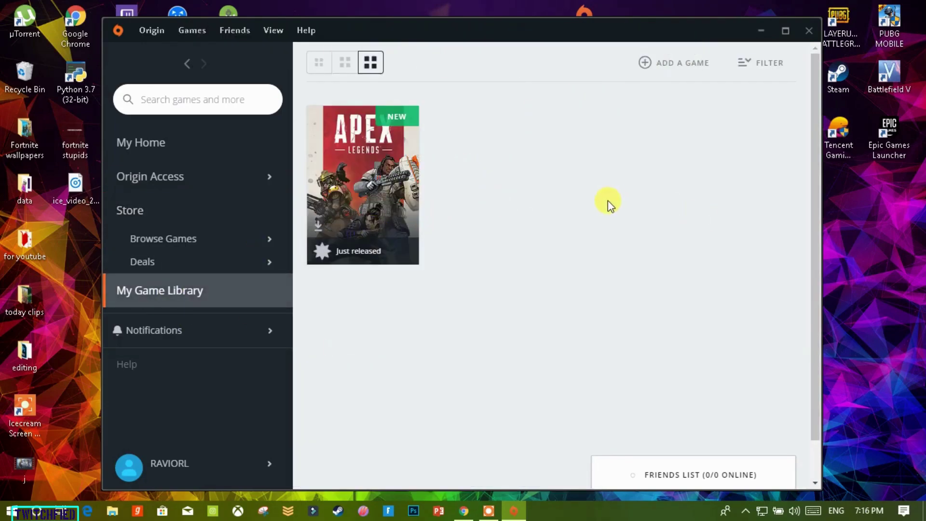
{"action": "left_click", "coordinate": [319, 229]}
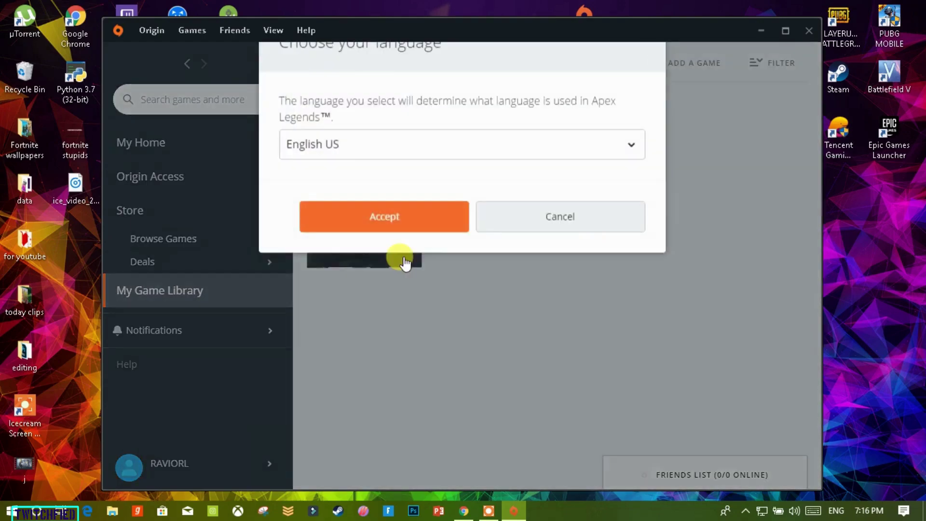
{"action": "left_click", "coordinate": [408, 247]}
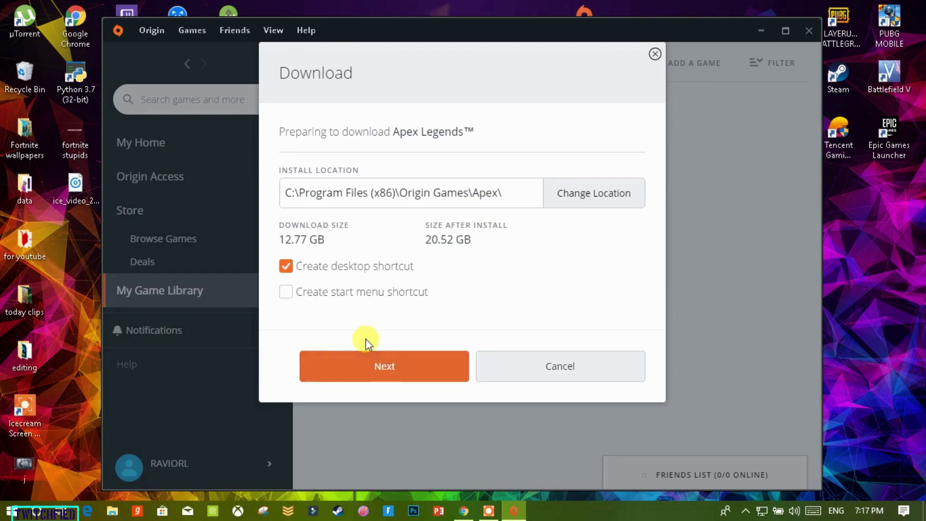
{"action": "left_click", "coordinate": [385, 369]}
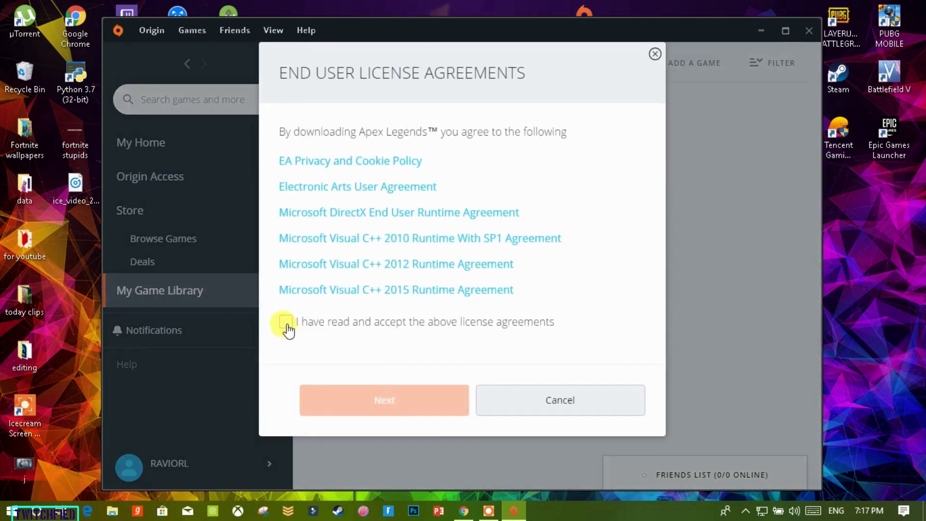
{"action": "left_click", "coordinate": [285, 321]}
{"action": "left_click", "coordinate": [381, 401]}
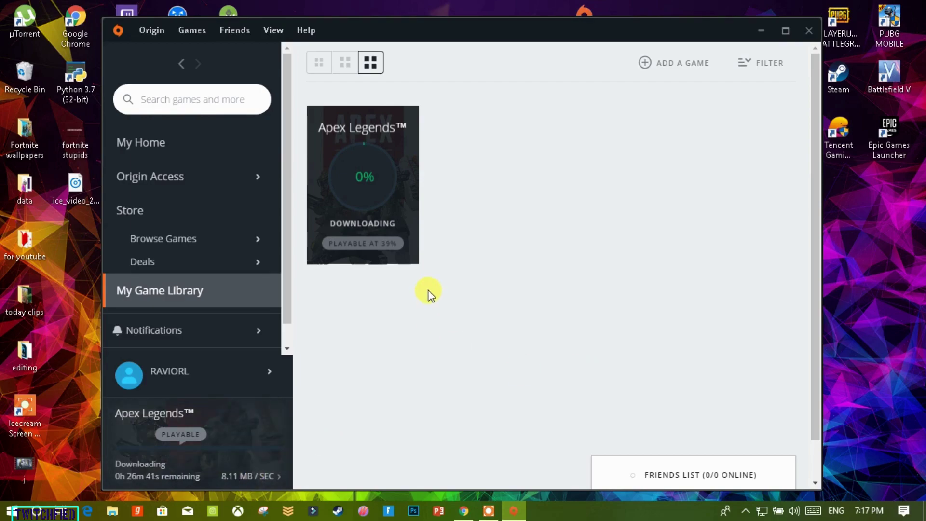
- Pause the Apex Legends download and quit Origin completely, including its background process
{"action": "left_click", "coordinate": [243, 480]}
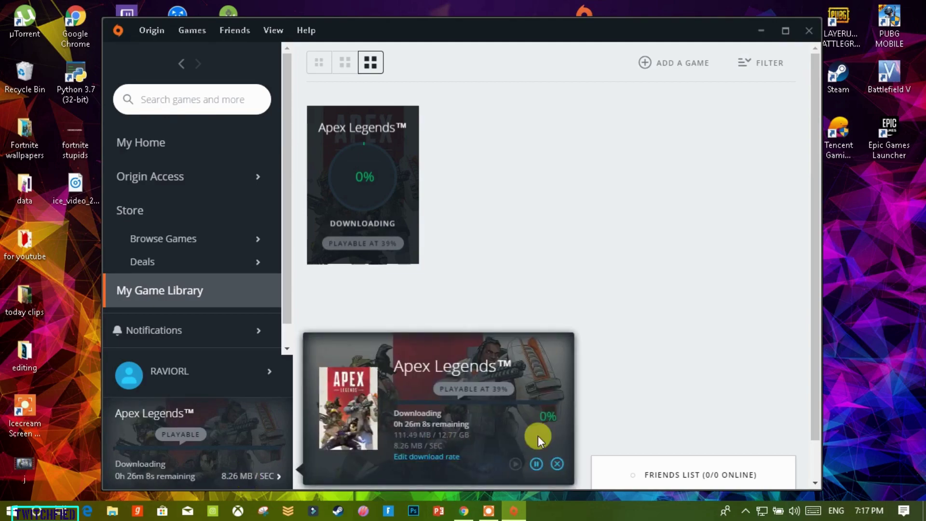
{"action": "left_click", "coordinate": [536, 465]}
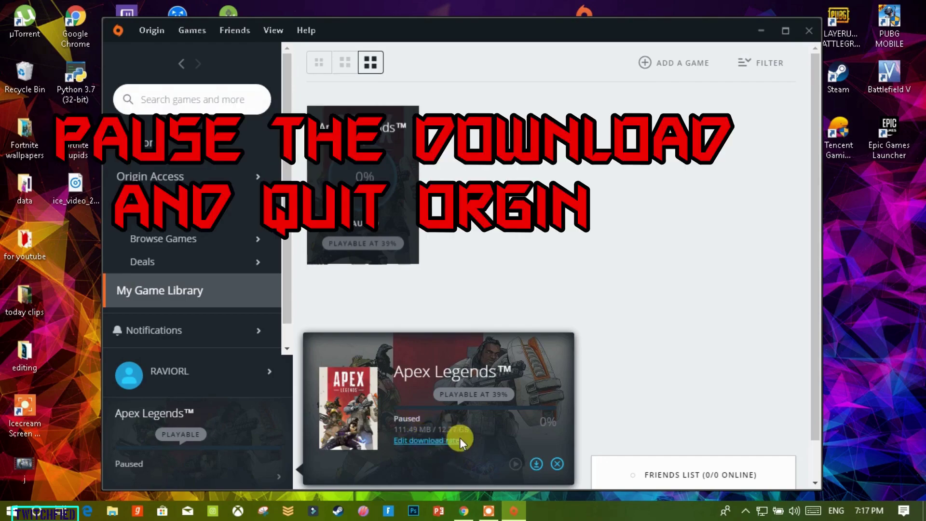
{"action": "left_click", "coordinate": [809, 31]}
{"action": "left_click", "coordinate": [747, 510]}
{"action": "right_click", "coordinate": [728, 487]}
{"action": "left_click", "coordinate": [737, 473]}
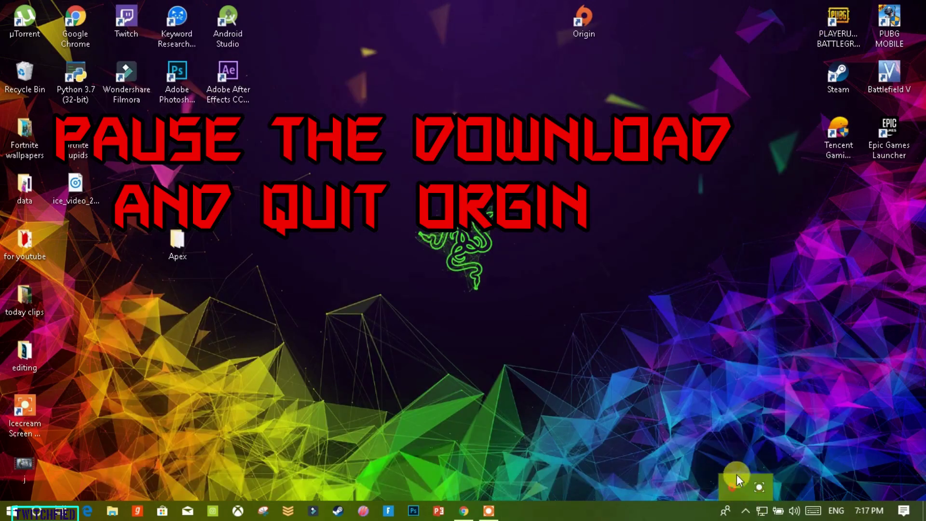
{"action": "right_click", "coordinate": [448, 107]}
{"action": "left_click", "coordinate": [485, 169]}
{"action": "right_click", "coordinate": [425, 129]}
{"action": "left_click", "coordinate": [454, 183]}
{"action": "right_click", "coordinate": [374, 141]}
{"action": "left_click", "coordinate": [400, 197]}
{"action": "left_click", "coordinate": [163, 254]}
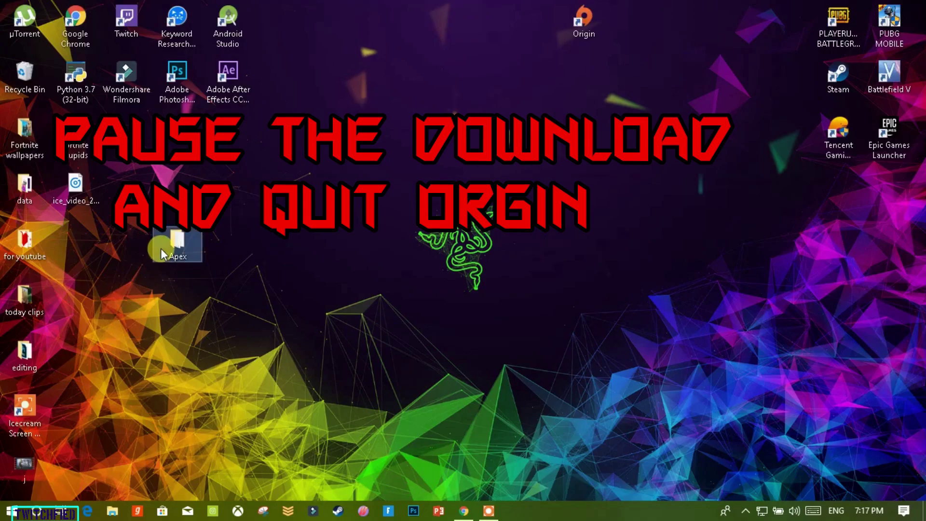
{"action": "right_click", "coordinate": [245, 157]}
{"action": "left_click", "coordinate": [261, 215]}
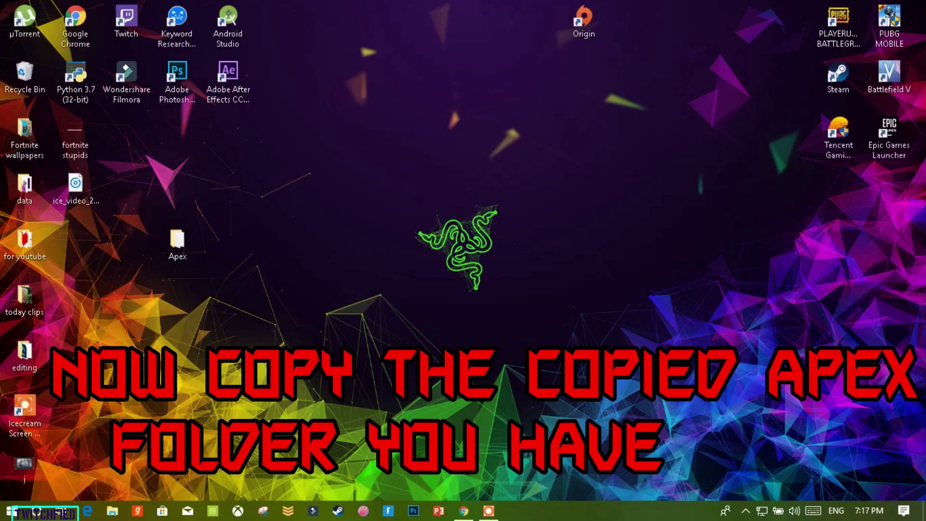
- Open the game's install folder C:\Program Files (x86)\Origin Games\Apex in File Explorer
{"action": "left_click", "coordinate": [113, 510]}
{"action": "left_click", "coordinate": [44, 117]}
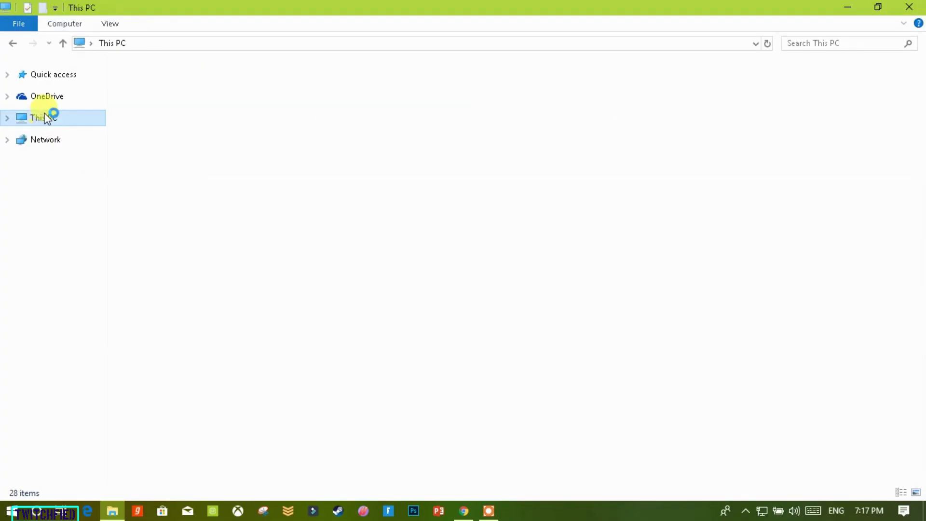
{"action": "double_click", "coordinate": [227, 205]}
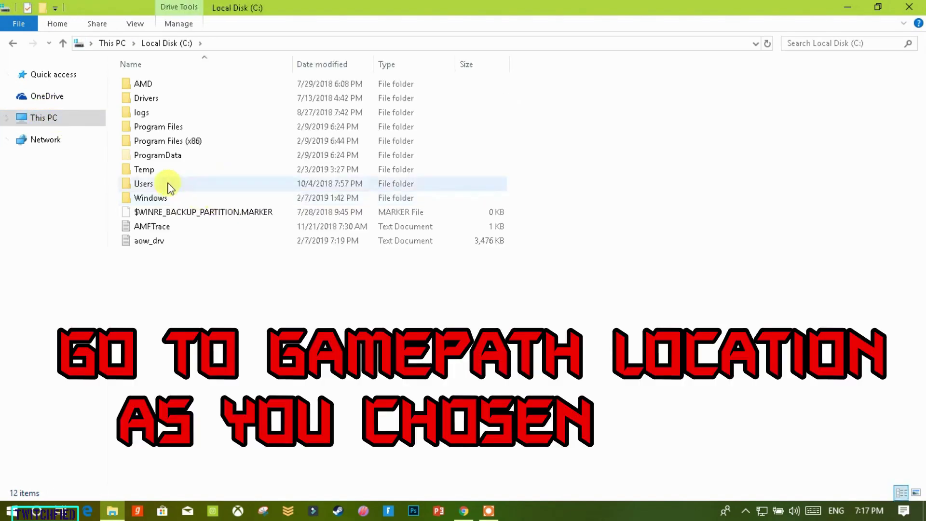
{"action": "double_click", "coordinate": [146, 145]}
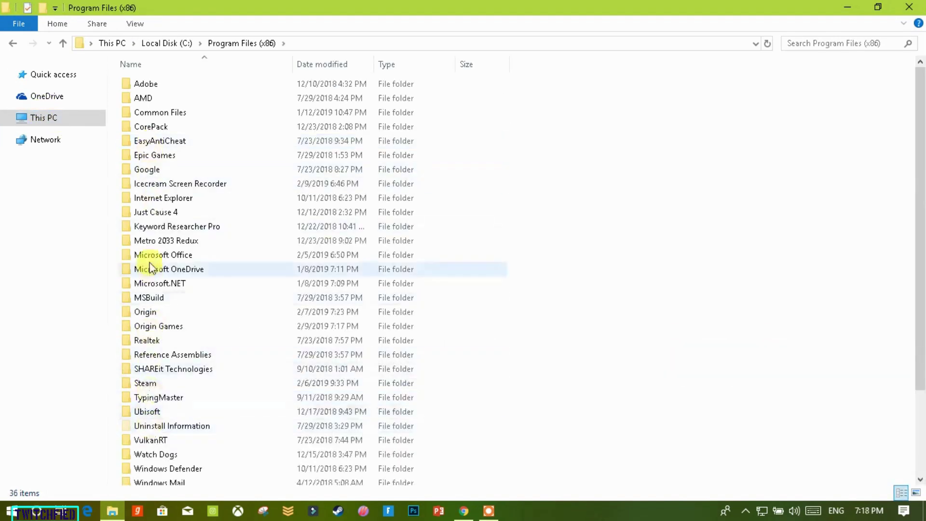
{"action": "double_click", "coordinate": [150, 325]}
{"action": "double_click", "coordinate": [139, 85]}
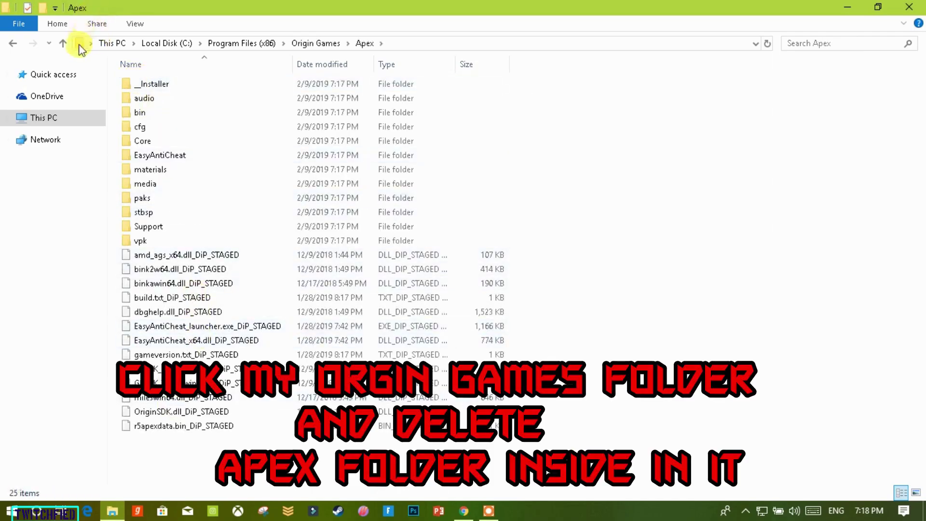
- Permanently delete the Apex folder from Origin Games, and reopen Origin Games to check its contents
{"action": "left_click", "coordinate": [63, 44]}
{"action": "left_click_drag", "start_coordinate": [215, 270], "coordinate": [141, 77]}
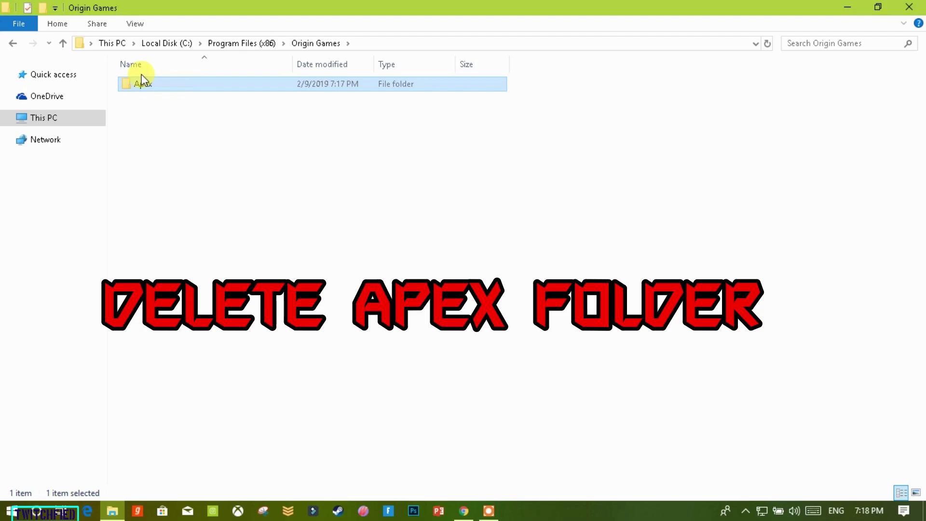
{"action": "right_click", "coordinate": [168, 87]}
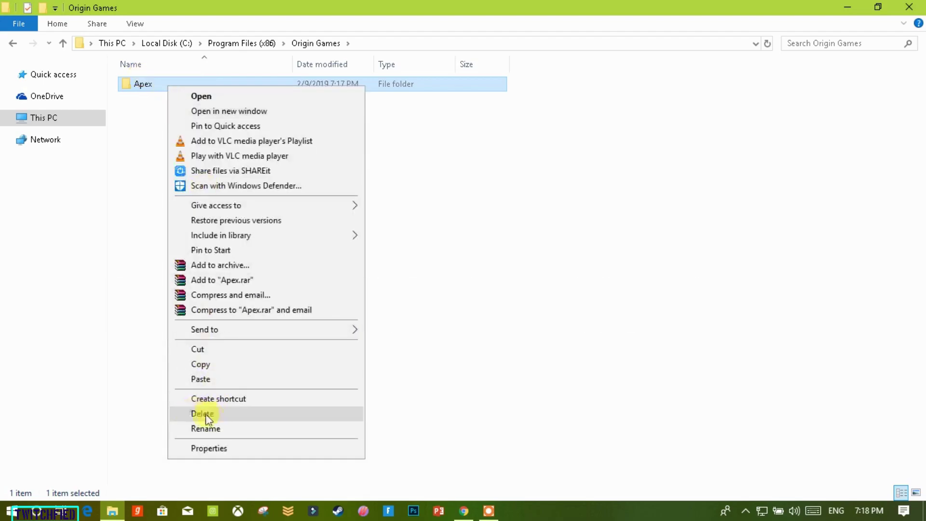
{"action": "left_click", "coordinate": [403, 312]}
{"action": "left_click_drag", "start_coordinate": [211, 193], "coordinate": [153, 85]}
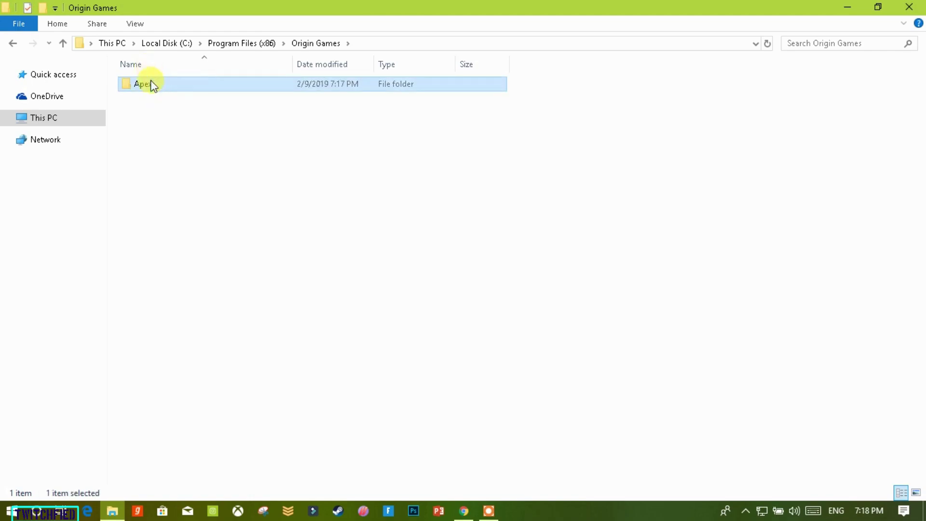
{"action": "key", "text": "shift+Delete"}
{"action": "key", "text": "Return"}
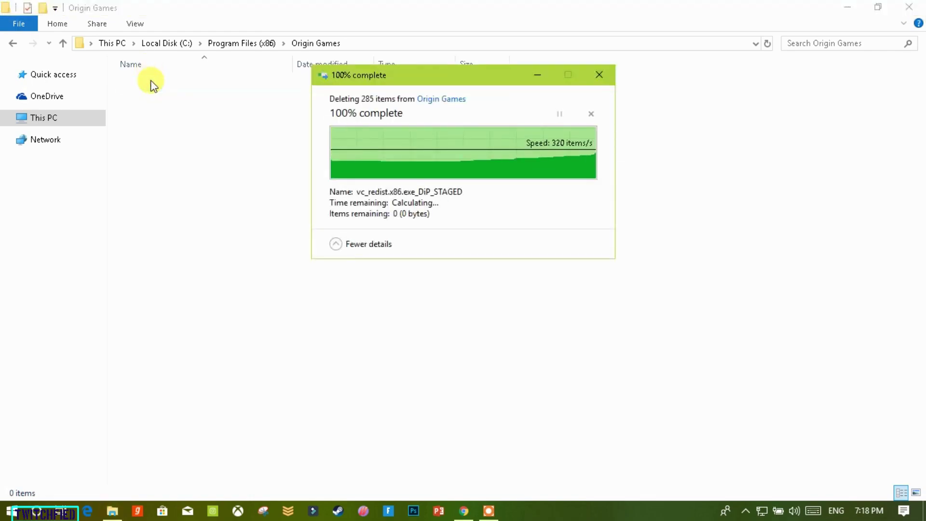
{"action": "left_click", "coordinate": [64, 43]}
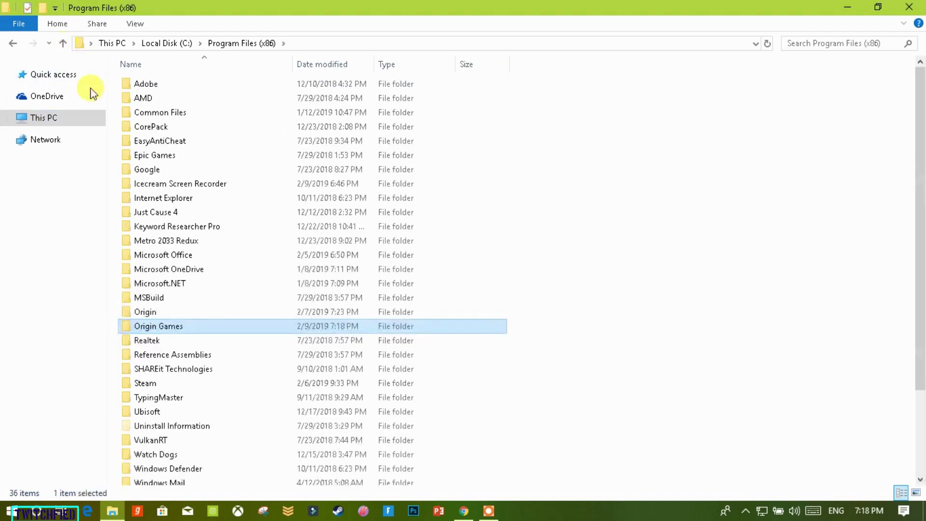
{"action": "double_click", "coordinate": [154, 328]}
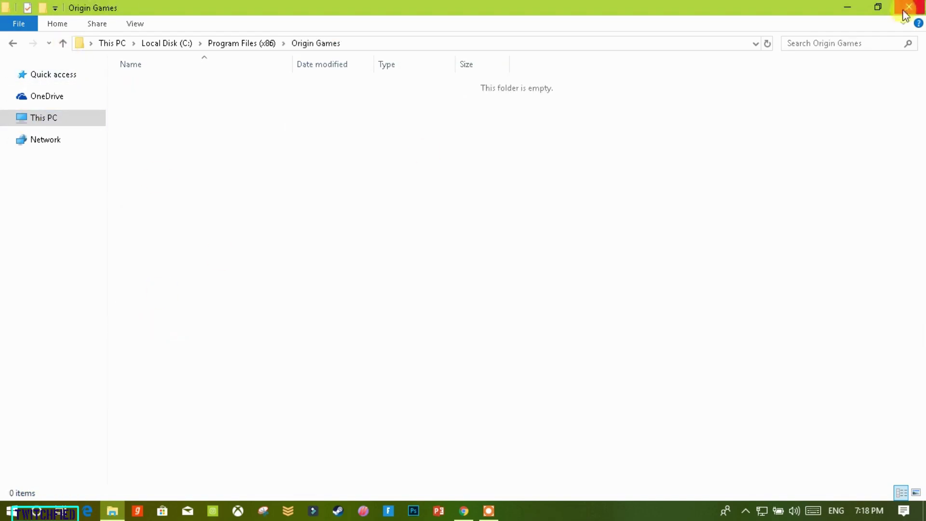
- Move the Apex folder from the desktop into C:\Program Files (x86)\Origin Games
{"action": "left_click", "coordinate": [844, 7]}
{"action": "right_click", "coordinate": [306, 193]}
{"action": "left_click", "coordinate": [351, 252]}
{"action": "right_click", "coordinate": [178, 247]}
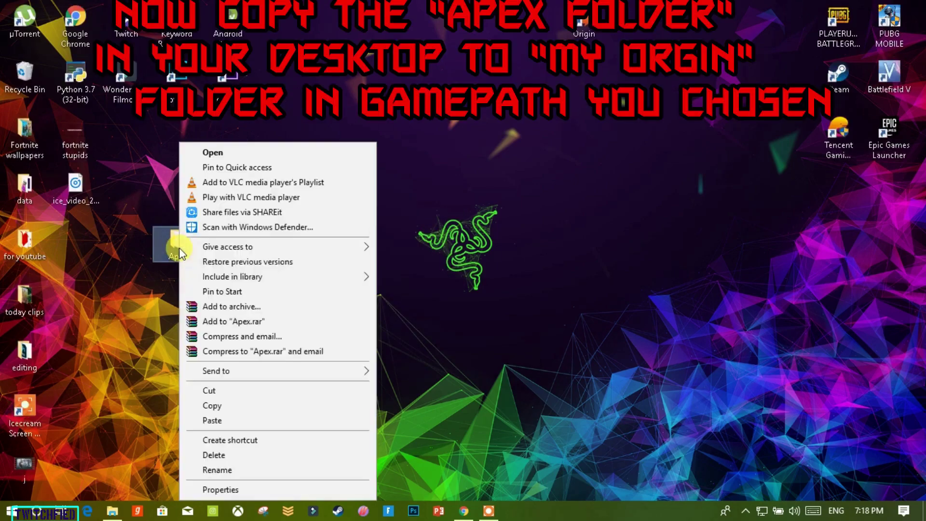
{"action": "left_click", "coordinate": [220, 411]}
{"action": "left_click", "coordinate": [113, 511]}
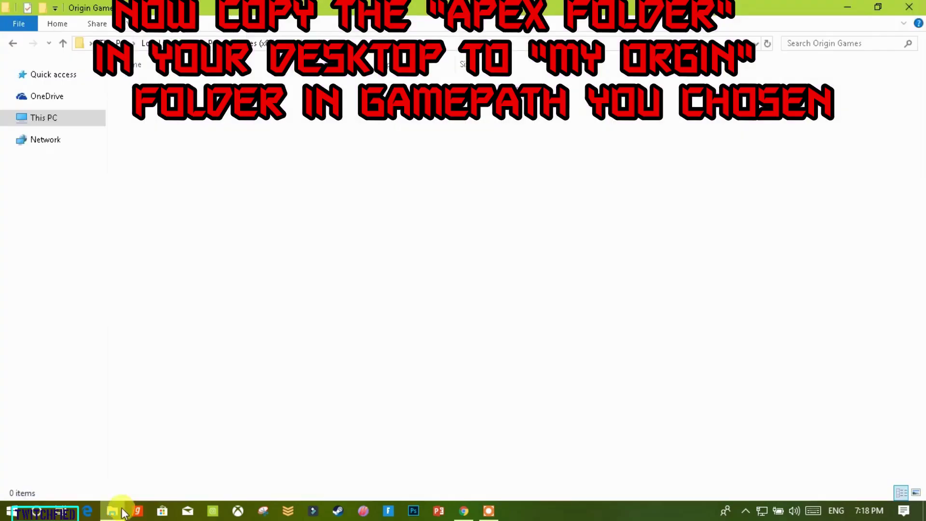
{"action": "right_click", "coordinate": [234, 189]}
{"action": "left_click", "coordinate": [266, 300]}
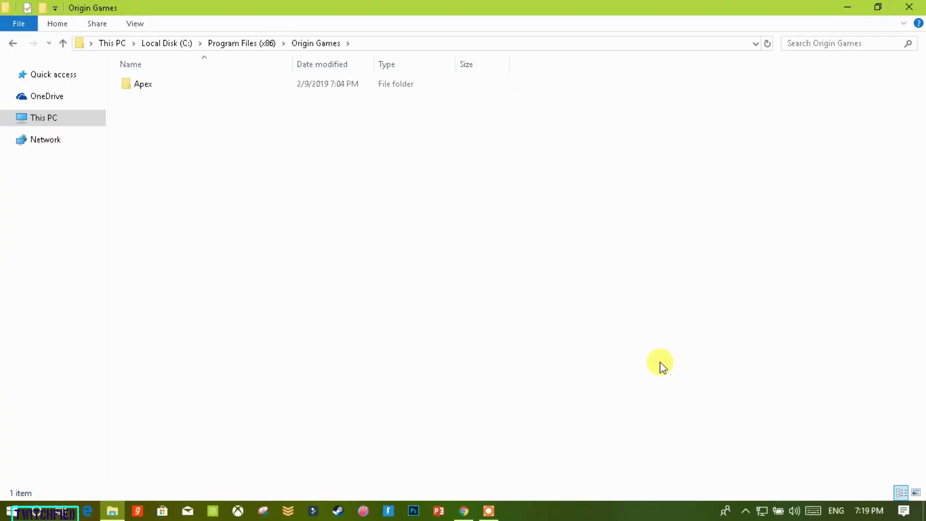
- Inspect the contents and properties of the Apex folder in Origin Games, and close File Explorer
{"action": "left_click", "coordinate": [751, 515]}
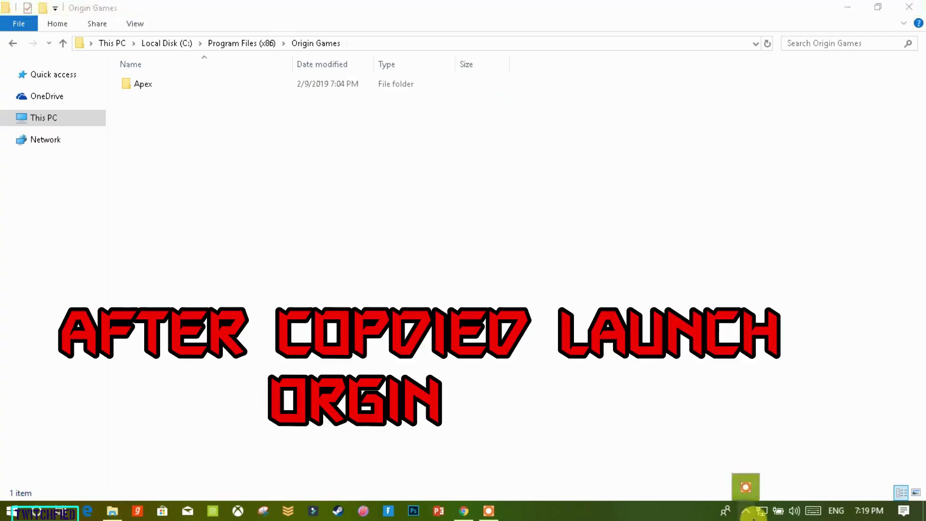
{"action": "left_click", "coordinate": [746, 487]}
{"action": "right_click", "coordinate": [249, 166]}
{"action": "left_click", "coordinate": [304, 239]}
{"action": "left_click", "coordinate": [141, 87]}
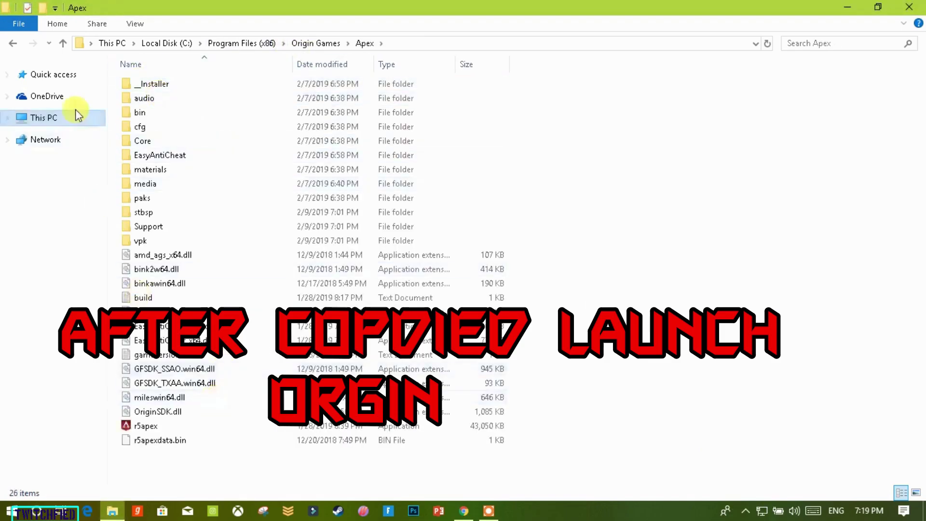
{"action": "left_click", "coordinate": [62, 43]}
{"action": "right_click", "coordinate": [144, 86]}
{"action": "left_click", "coordinate": [175, 438]}
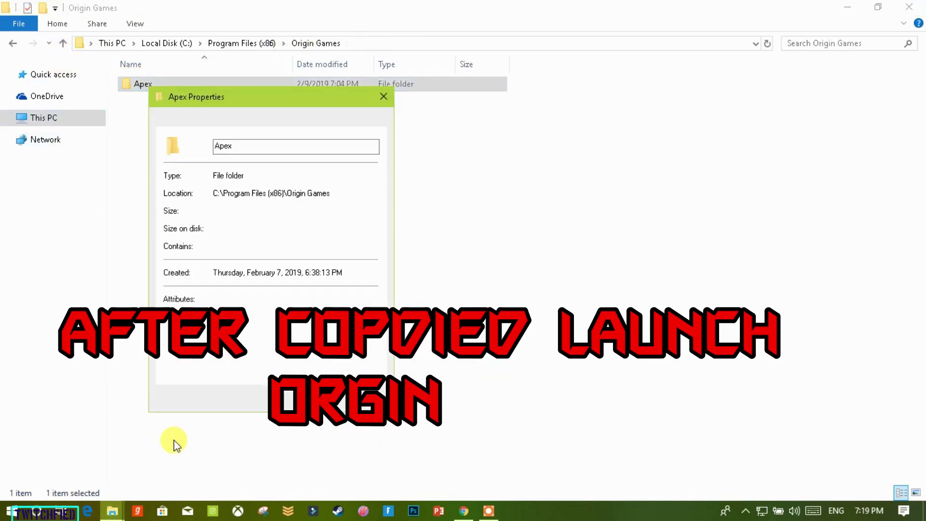
{"action": "left_click", "coordinate": [379, 95]}
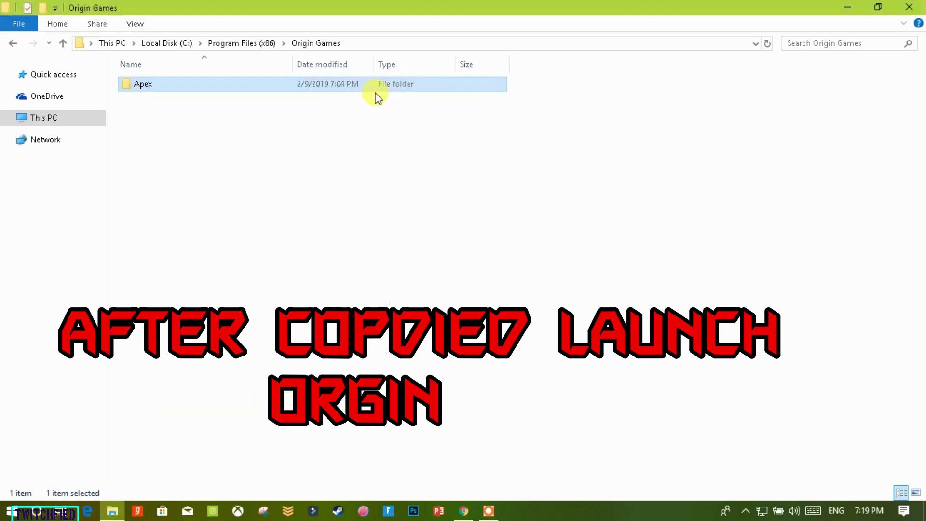
{"action": "left_click", "coordinate": [909, 7]}
- Refresh the desktop and launch Origin from its desktop shortcut
{"action": "right_click", "coordinate": [442, 149]}
{"action": "left_click", "coordinate": [531, 208]}
{"action": "right_click", "coordinate": [580, 23]}
{"action": "left_click", "coordinate": [511, 78]}
{"action": "right_click", "coordinate": [587, 22]}
{"action": "left_click", "coordinate": [609, 25]}
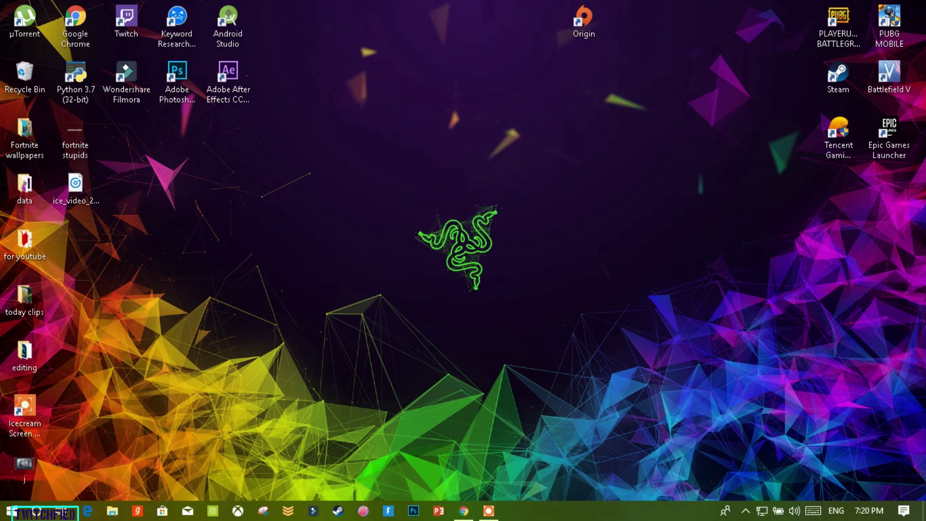
{"action": "left_click", "coordinate": [589, 324]}
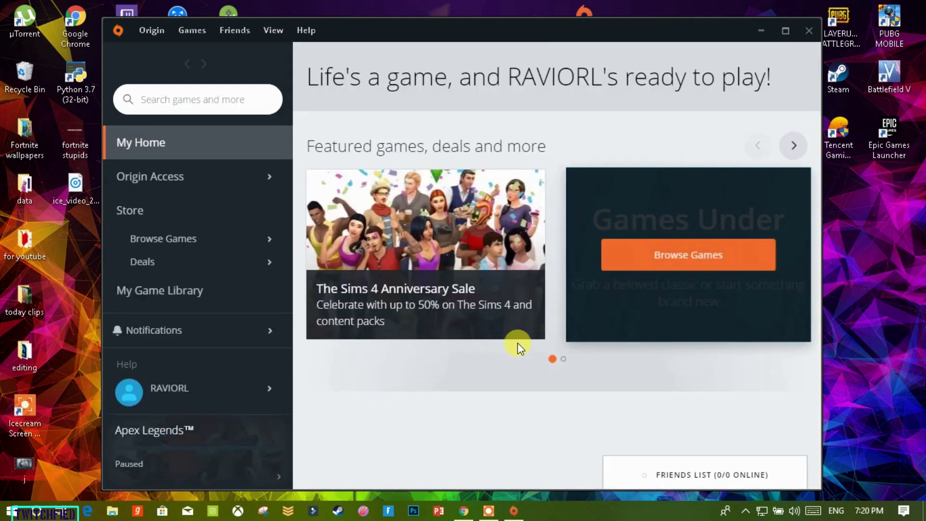
- Open the game library and resume the paused Apex Legends download from the download manager
{"action": "left_click", "coordinate": [175, 289]}
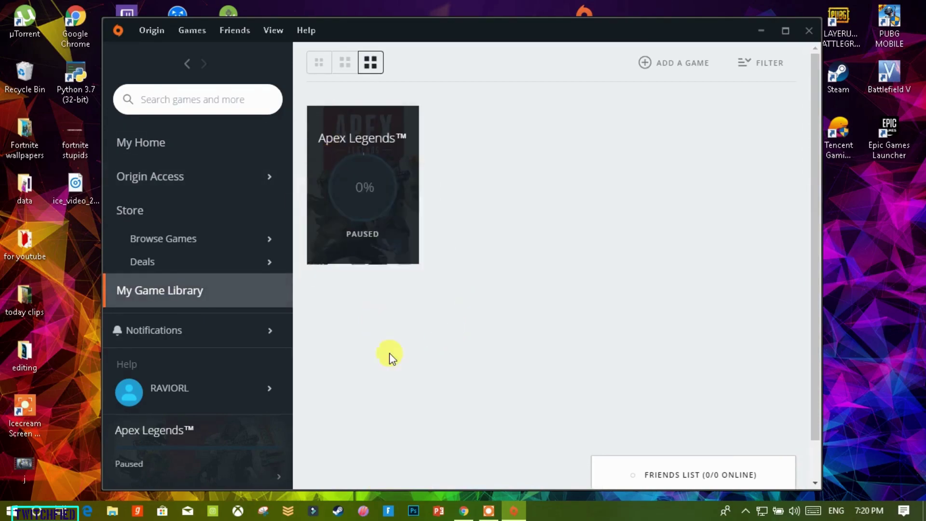
{"action": "left_click", "coordinate": [268, 476]}
{"action": "left_click", "coordinate": [536, 464]}
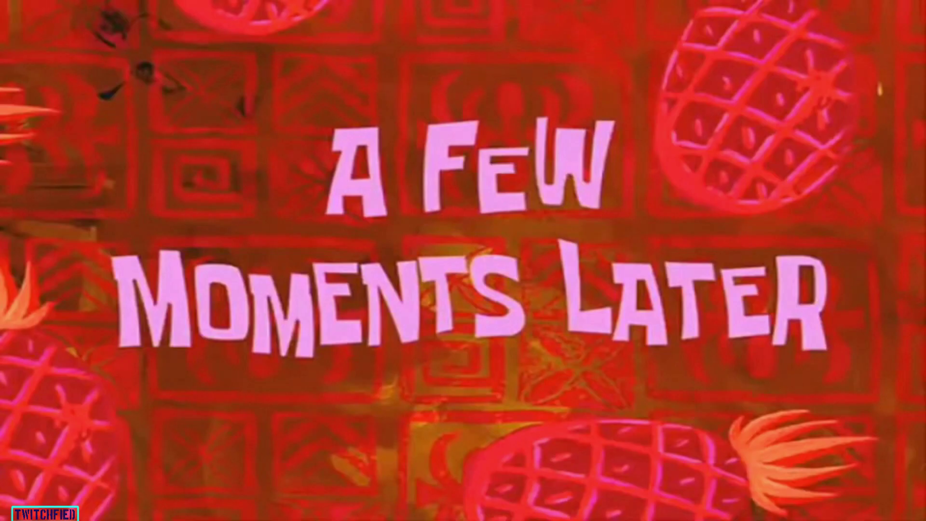
- Check the resuming download's details, and quit Origin completely, including its background process
{"action": "left_click", "coordinate": [275, 471]}
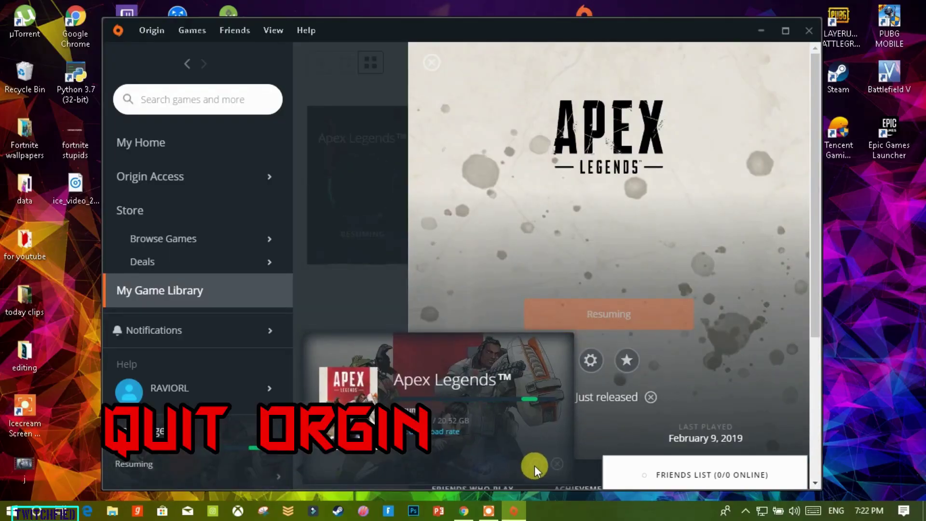
{"action": "left_click", "coordinate": [371, 299]}
{"action": "left_click", "coordinate": [809, 29]}
{"action": "left_click", "coordinate": [745, 510]}
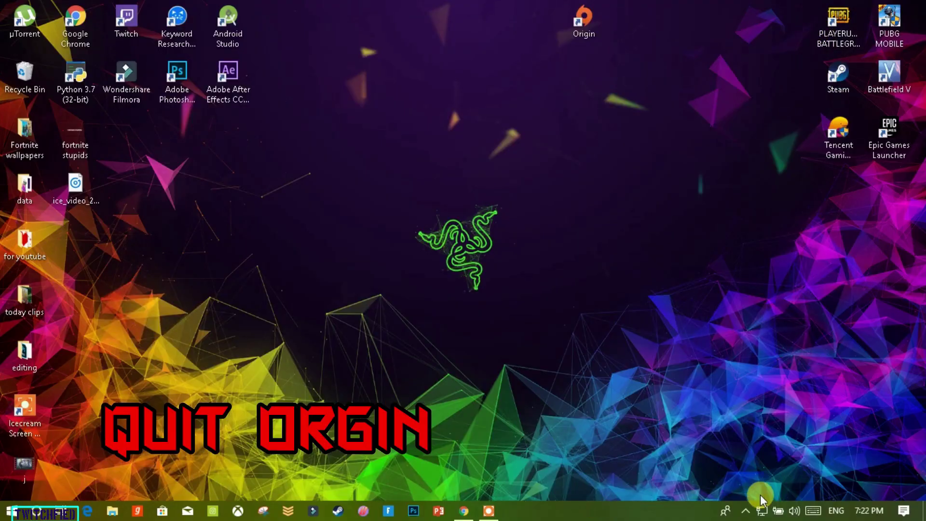
{"action": "right_click", "coordinate": [731, 487]}
{"action": "left_click", "coordinate": [737, 479]}
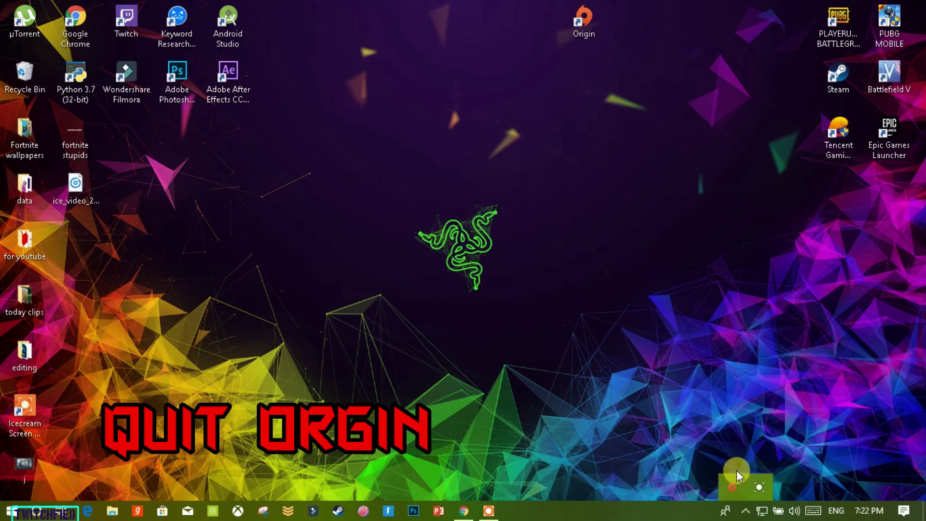
- Refresh the desktop and relaunch Origin to continue the Apex Legends download
{"action": "right_click", "coordinate": [525, 229]}
{"action": "left_click", "coordinate": [550, 287]}
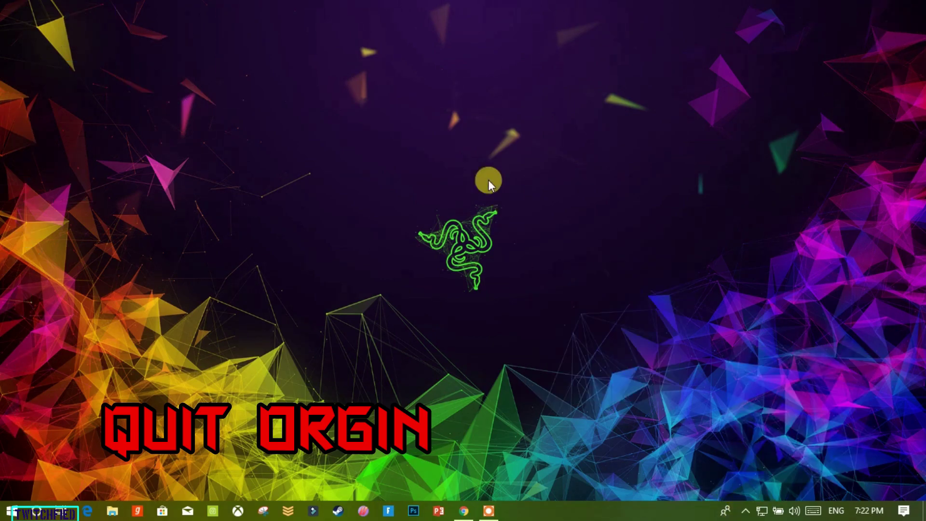
{"action": "right_click", "coordinate": [583, 25]}
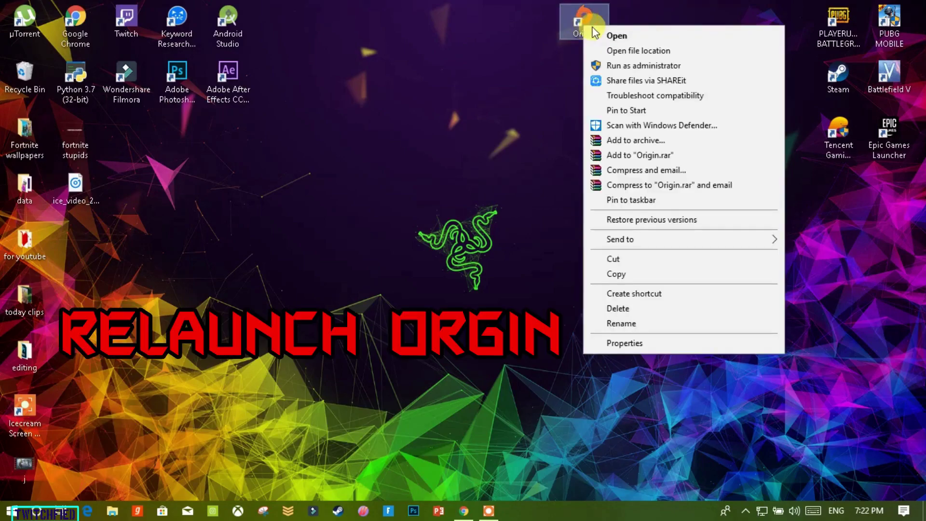
{"action": "left_click", "coordinate": [609, 37]}
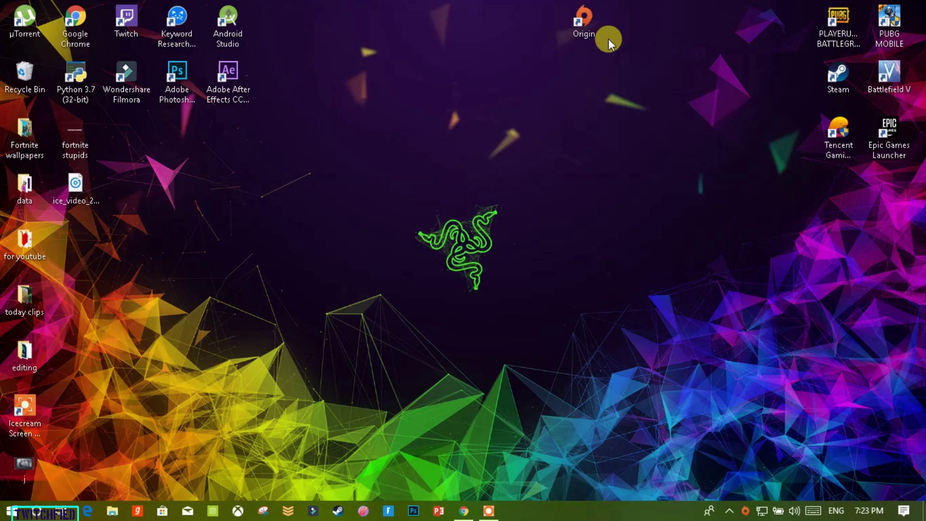
{"action": "left_click", "coordinate": [584, 328]}
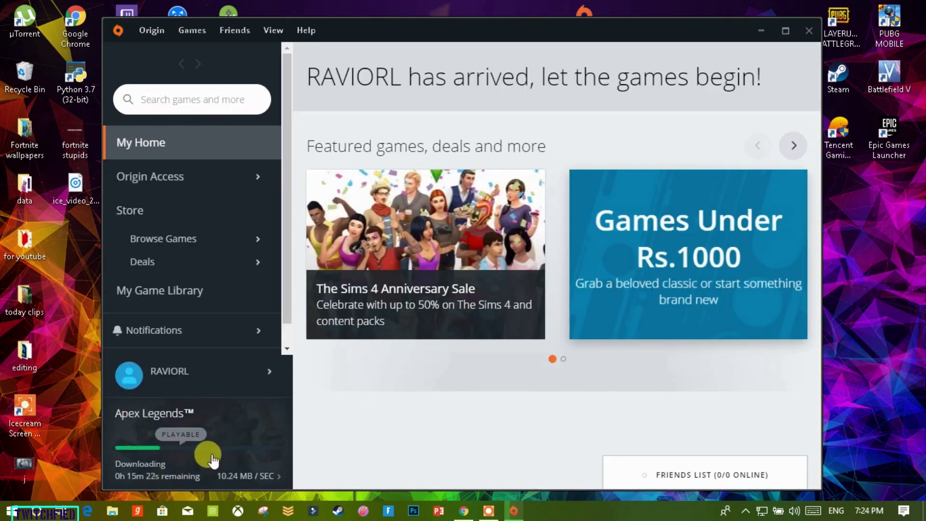
- Check the Apex Legends download status in the download manager and the game library
{"action": "left_click", "coordinate": [275, 477]}
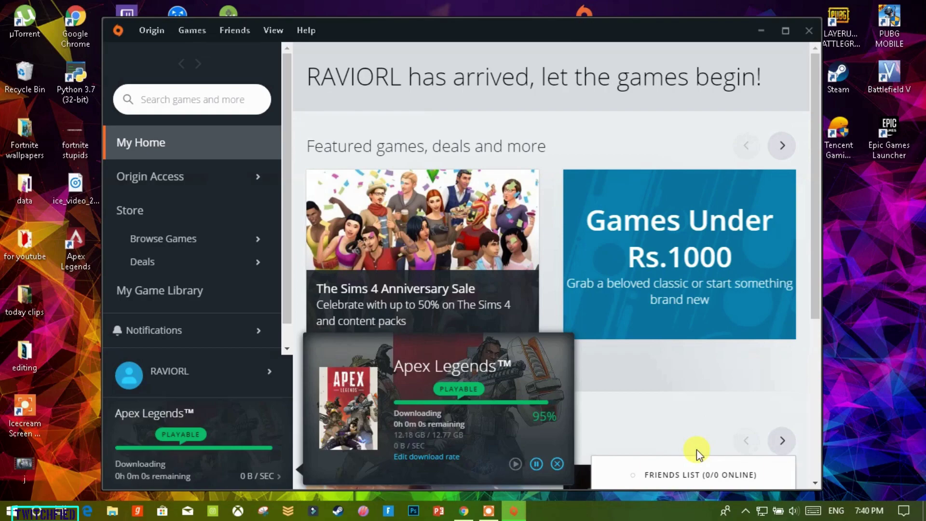
{"action": "left_click", "coordinate": [223, 289]}
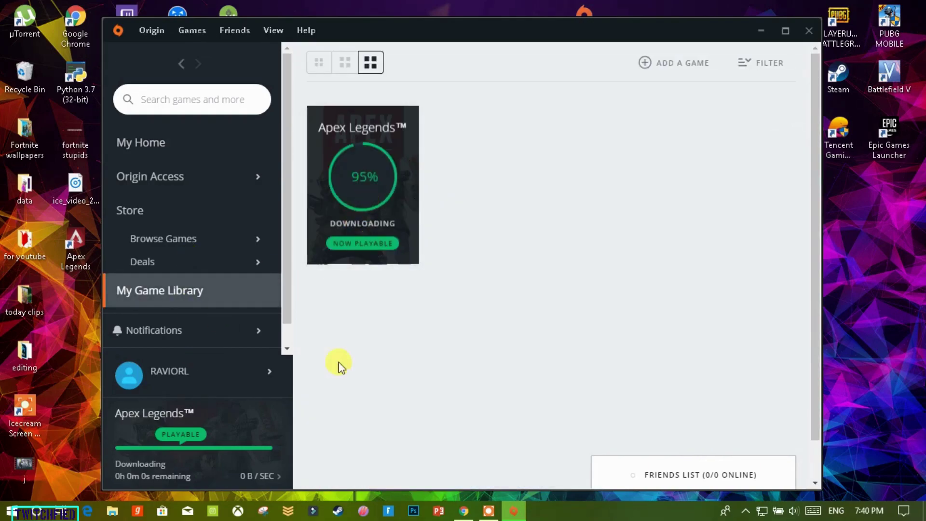
{"action": "mouse_move", "coordinate": [253, 471]}
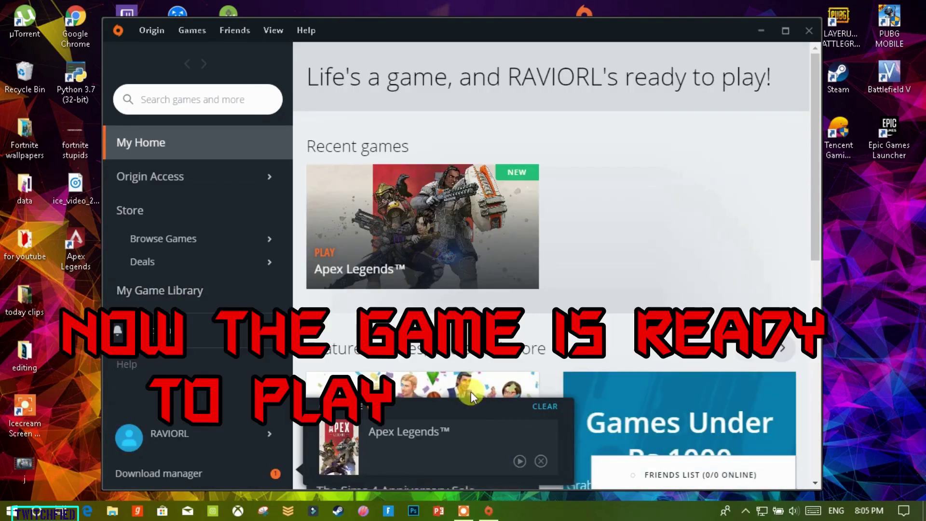
{"action": "left_click", "coordinate": [181, 300]}
{"action": "mouse_move", "coordinate": [188, 475]}
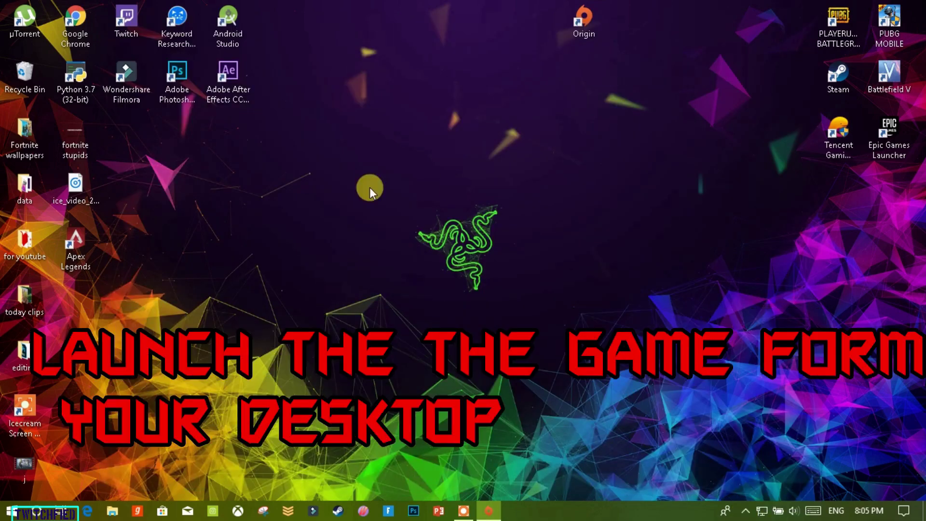
- Refresh the desktop, view the options of the Apex Legends desktop shortcut, and dismiss them
{"action": "right_click", "coordinate": [369, 187]}
{"action": "left_click", "coordinate": [401, 244]}
{"action": "right_click", "coordinate": [75, 241]}
{"action": "left_click", "coordinate": [386, 175]}
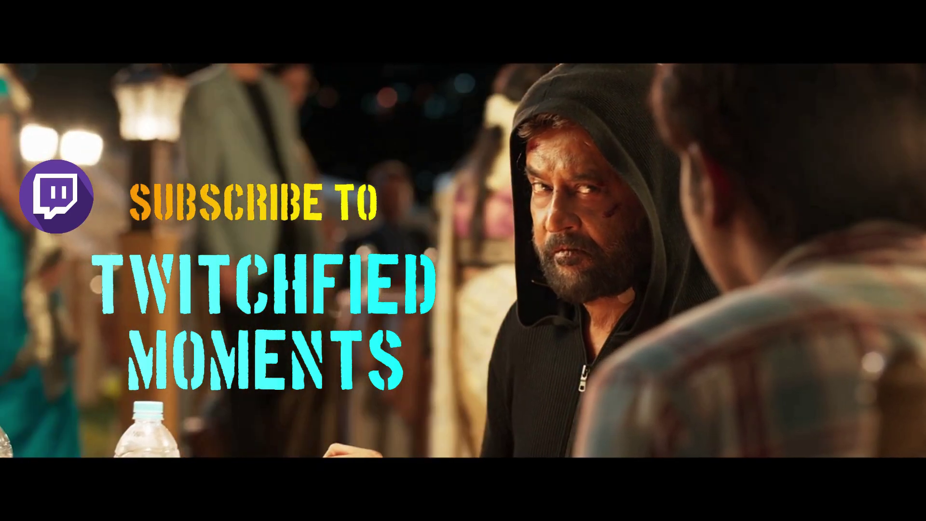